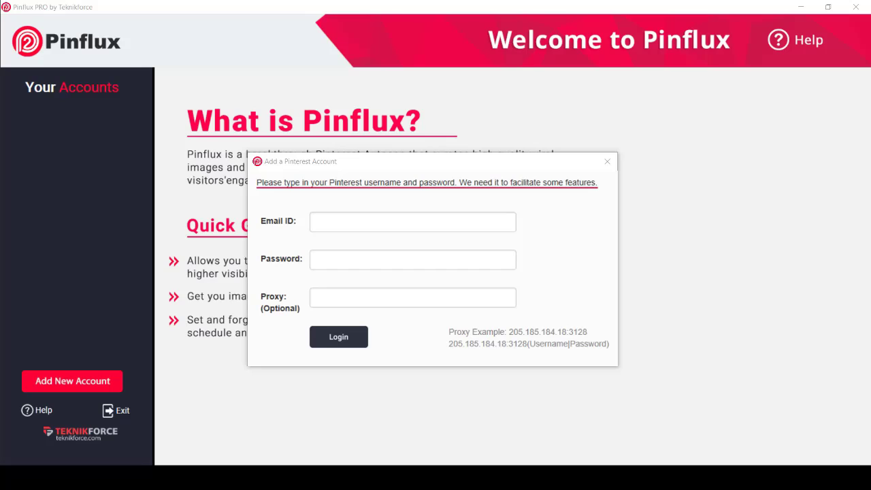
# - Log in with the account e-mail and password, then open its Manage Board list
pyautogui.click(373, 262)
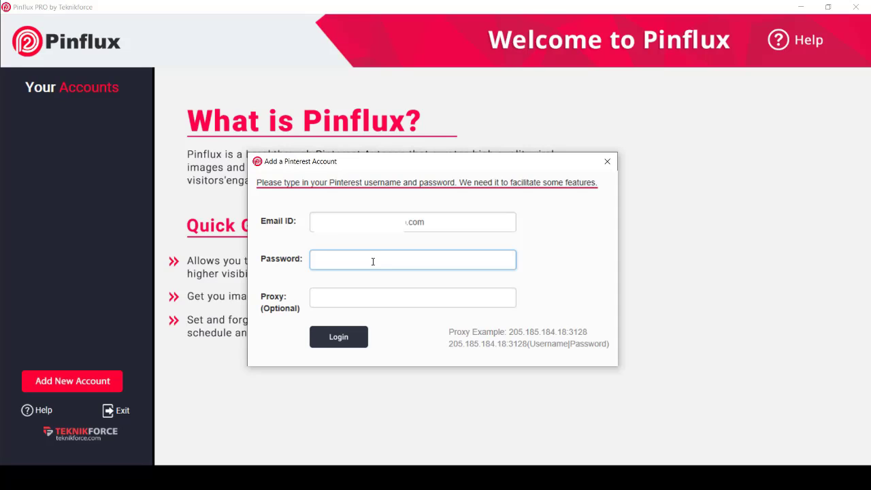
pyautogui.write('••••••••••')
pyautogui.click(327, 342)
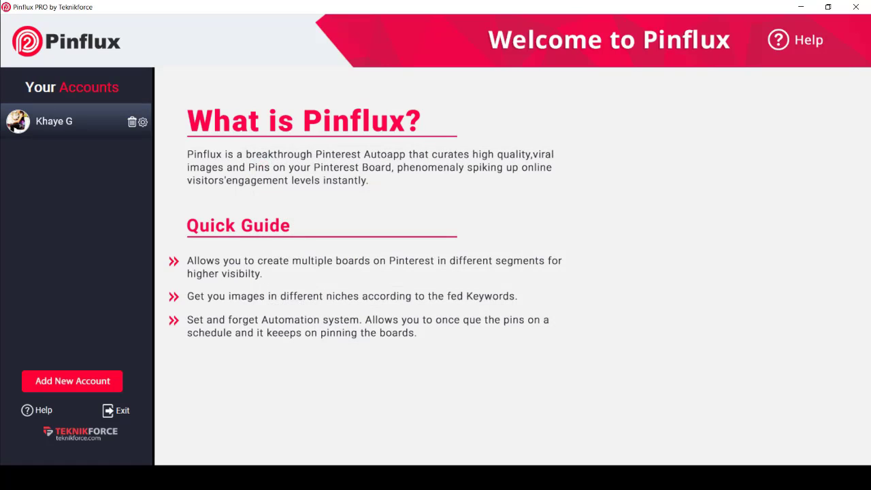
pyautogui.click(49, 122)
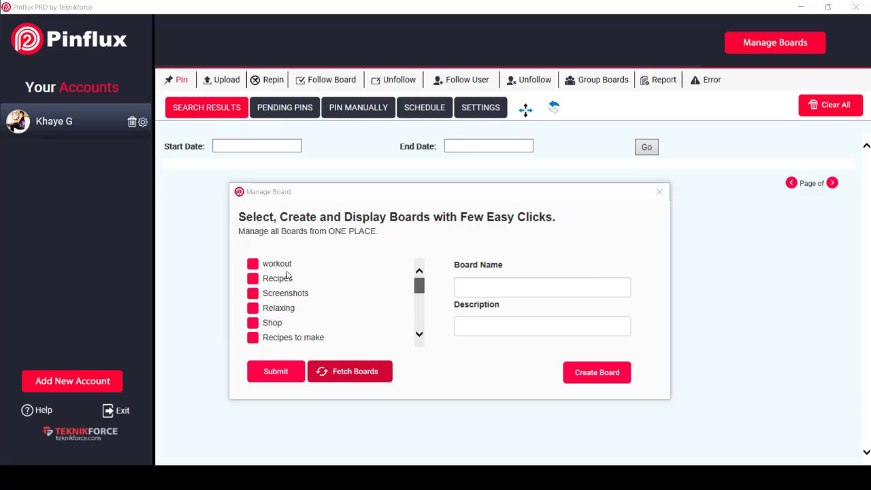
# - Tick the Social Media Tips board in Manage Board and submit the selection
pyautogui.scroll(-5, 293, 299)
pyautogui.click(307, 339)
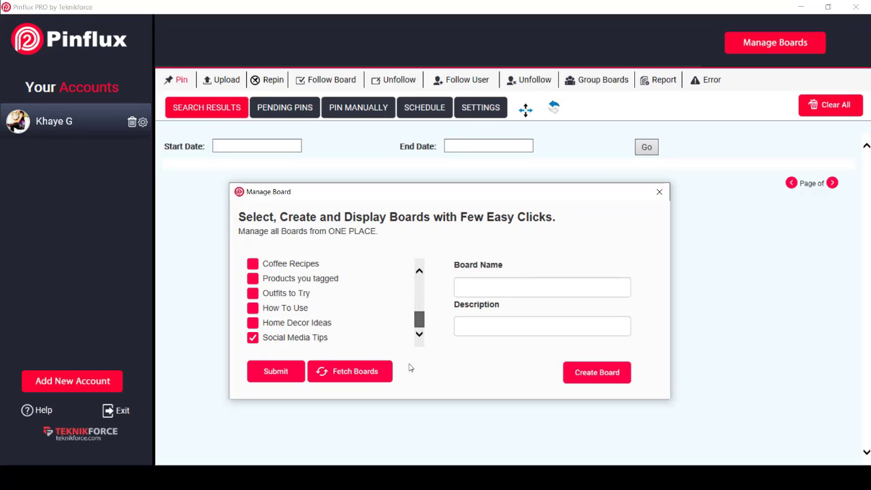
pyautogui.click(291, 374)
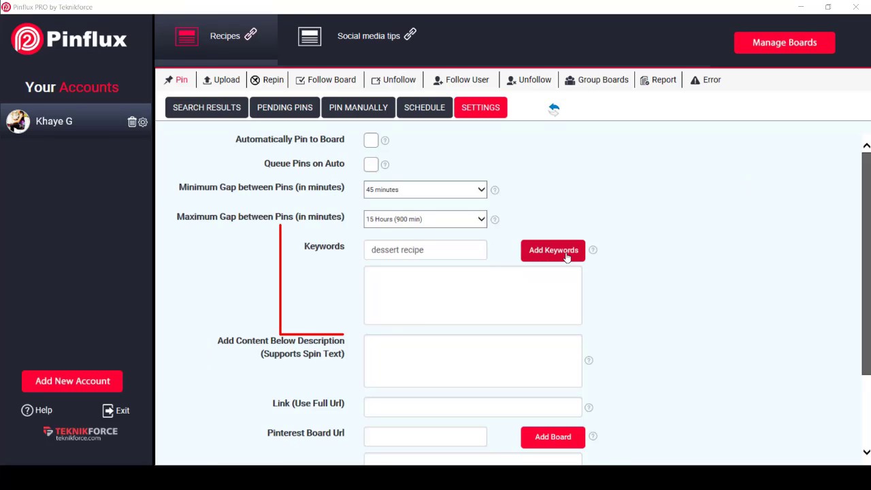
# - Add another pin keyword and save the Recipes board's pin settings
pyautogui.click(559, 251)
pyautogui.scroll(-3, 749, 365)
pyautogui.click(423, 436)
pyautogui.click(473, 282)
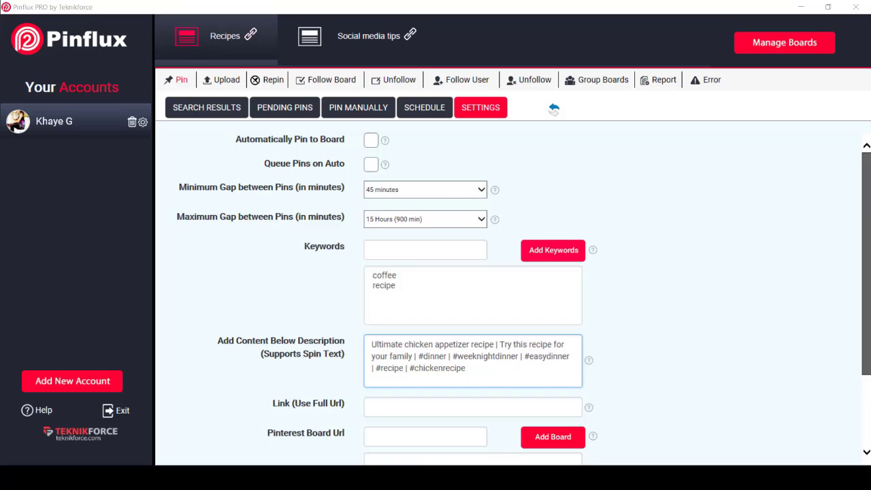
pyautogui.scroll(-3, 403, 299)
pyautogui.click(403, 304)
pyautogui.write('www.d')
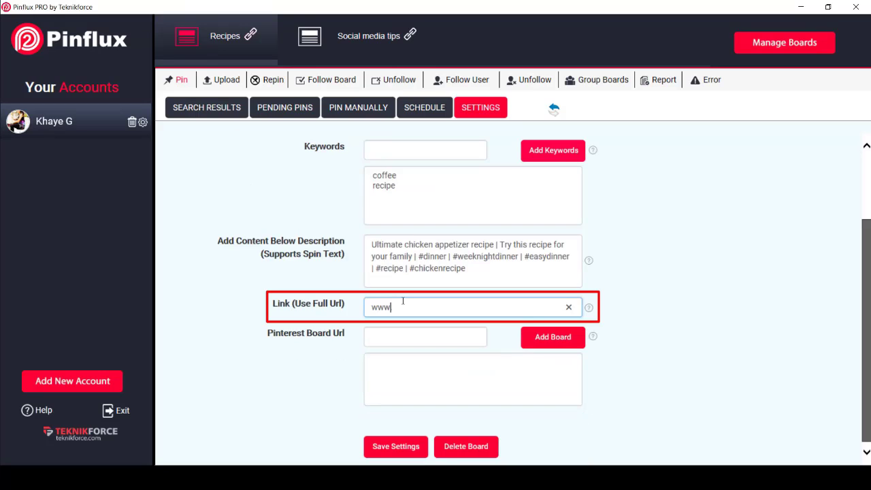
pyautogui.write('elish.com')
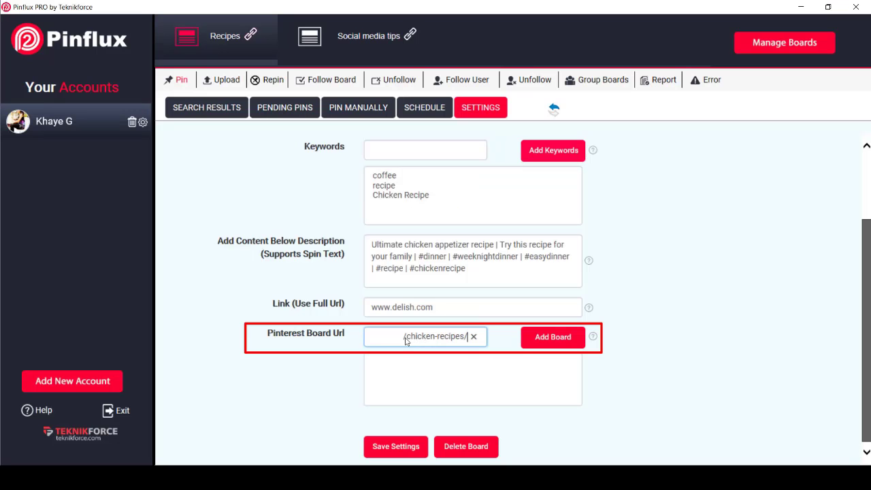
pyautogui.click(555, 339)
pyautogui.click(422, 150)
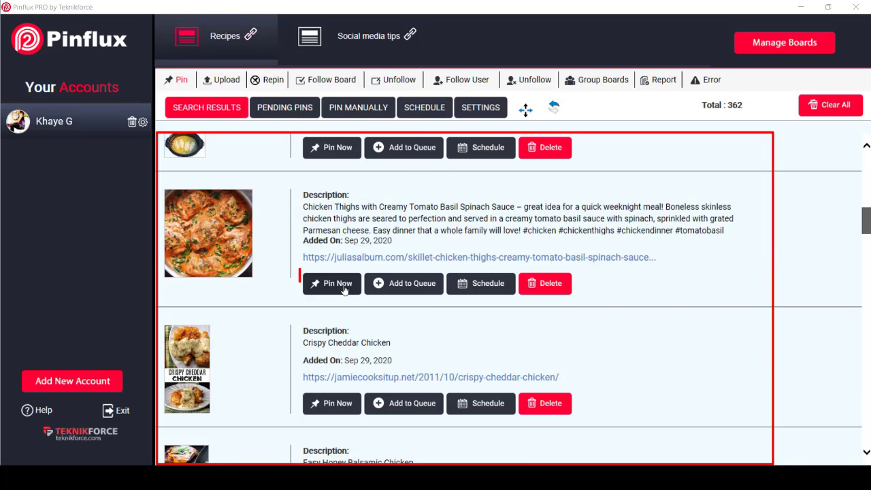
# - Pin the chicken thighs recipe immediately and queue the Crispy Cheddar Chicken pin
pyautogui.click(344, 290)
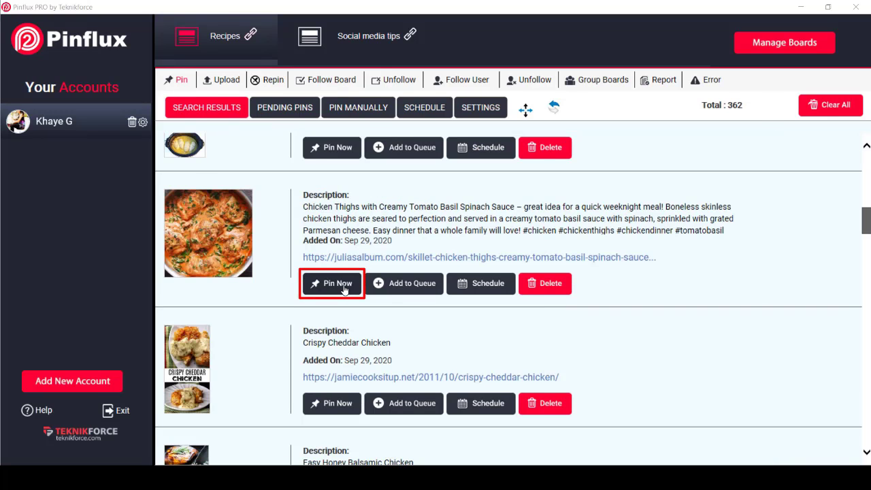
pyautogui.click(430, 274)
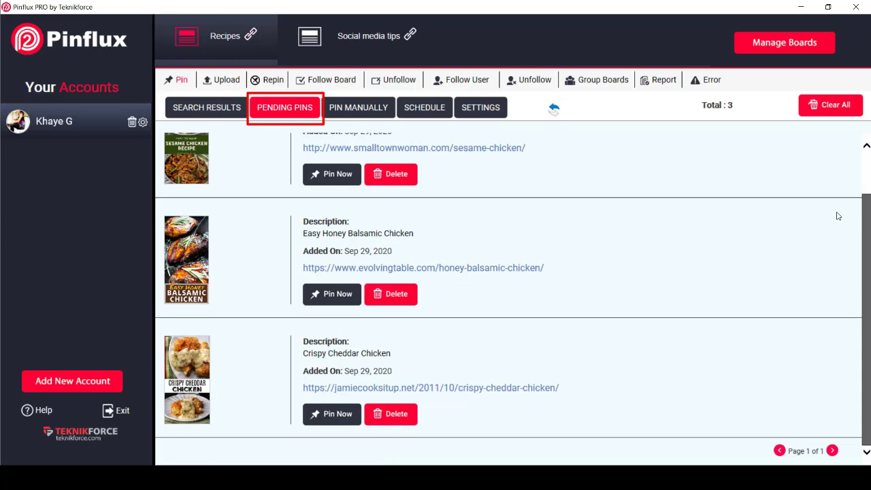
pyautogui.moveTo(867, 219); pyautogui.dragTo(868, 188)
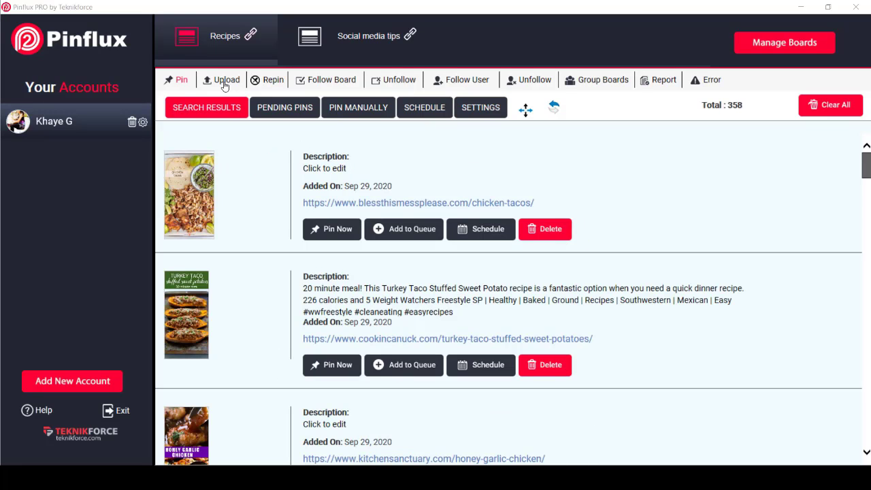
# - In Upload settings, choose the road photo from disk as the image to upload
pyautogui.click(225, 82)
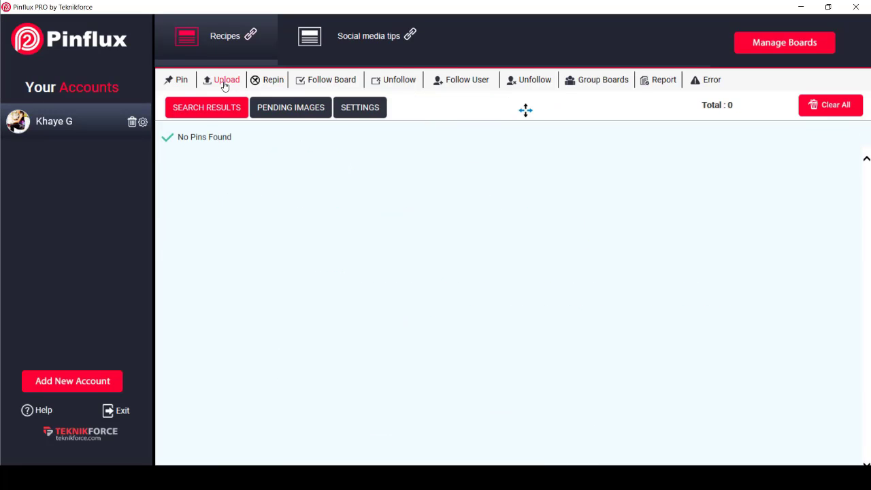
pyautogui.click(359, 107)
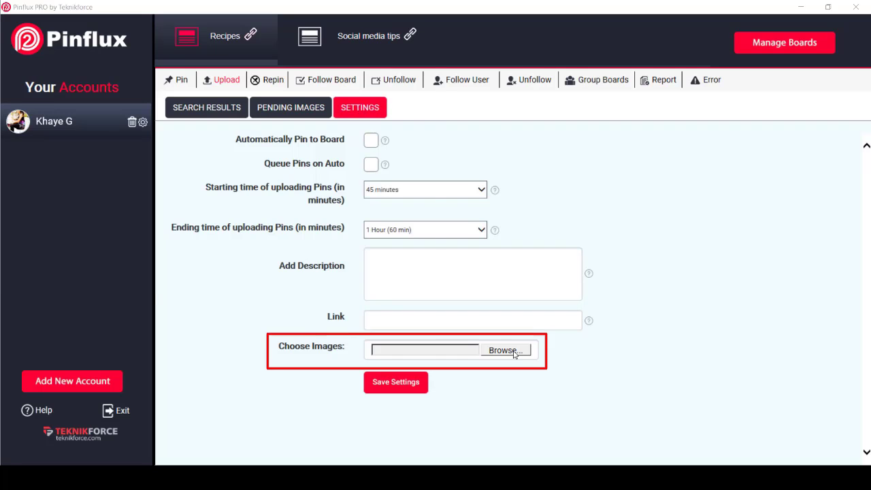
pyautogui.click(507, 351)
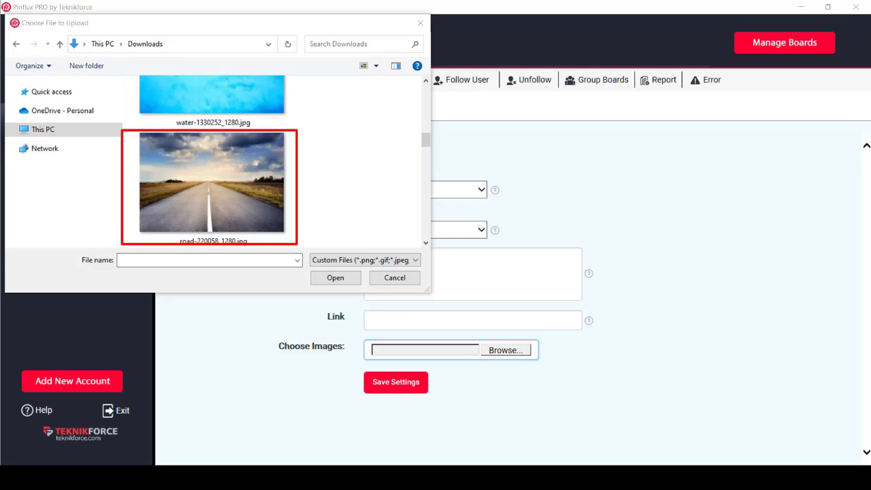
pyautogui.doubleClick(278, 163)
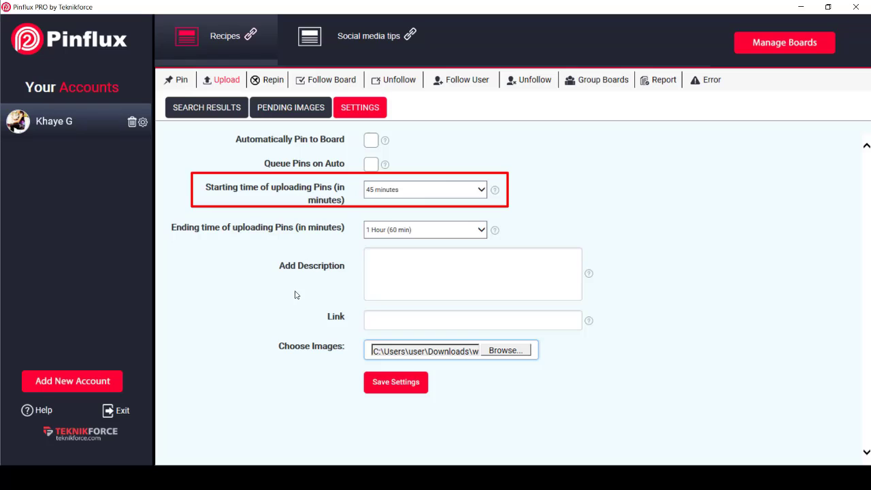
pyautogui.click(459, 190)
pyautogui.click(458, 190)
pyautogui.click(470, 231)
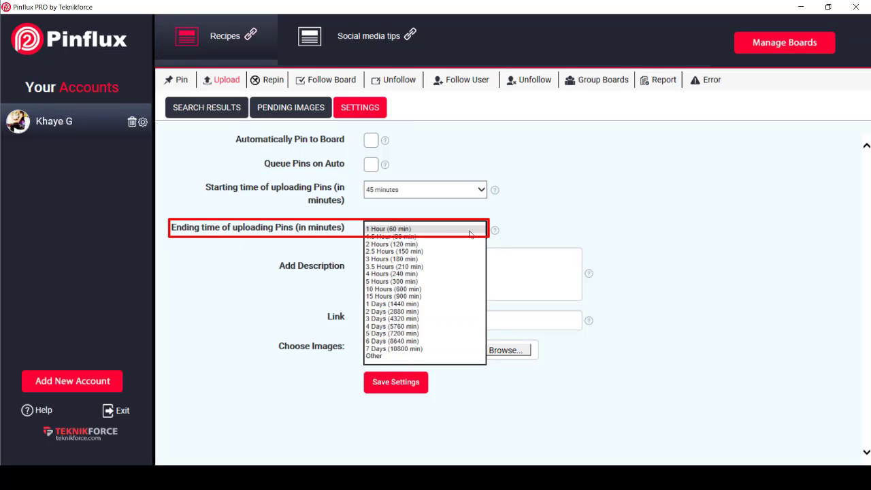
pyautogui.click(469, 231)
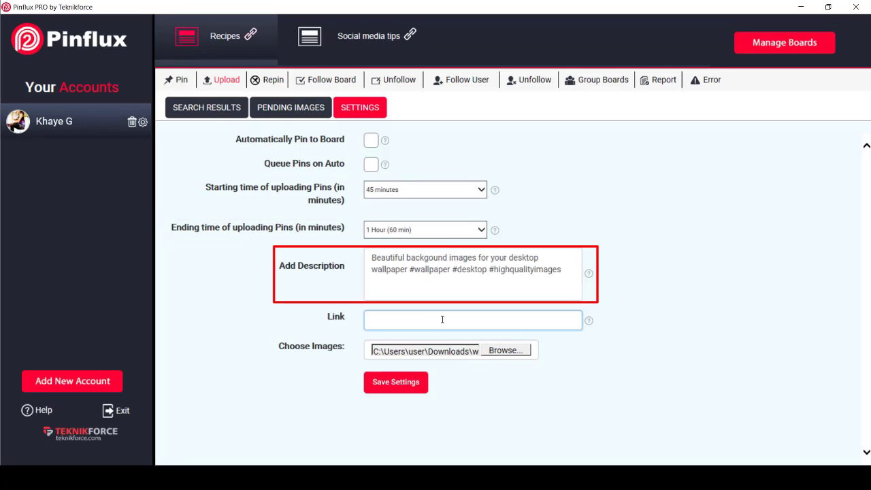
pyautogui.click(443, 319)
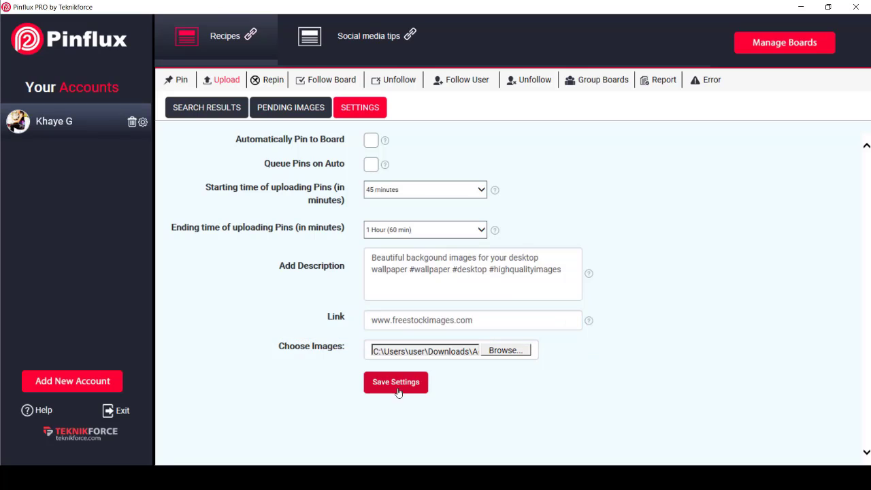
pyautogui.click(399, 393)
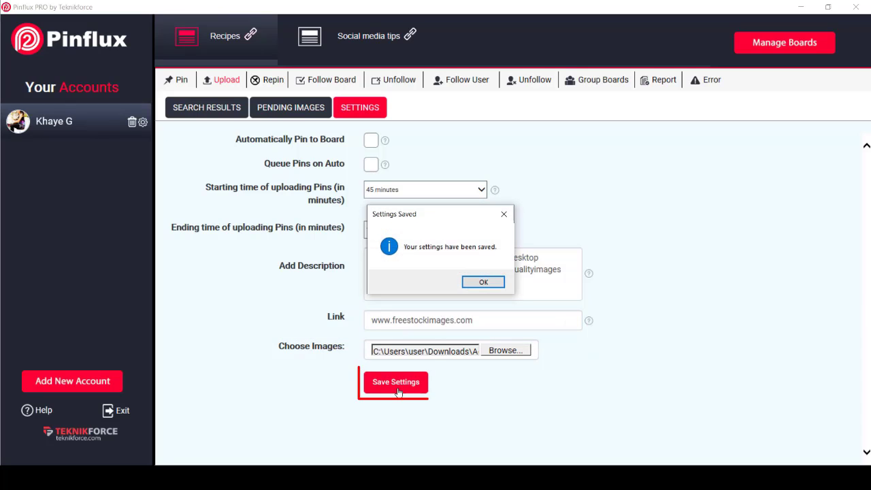
pyautogui.click(481, 280)
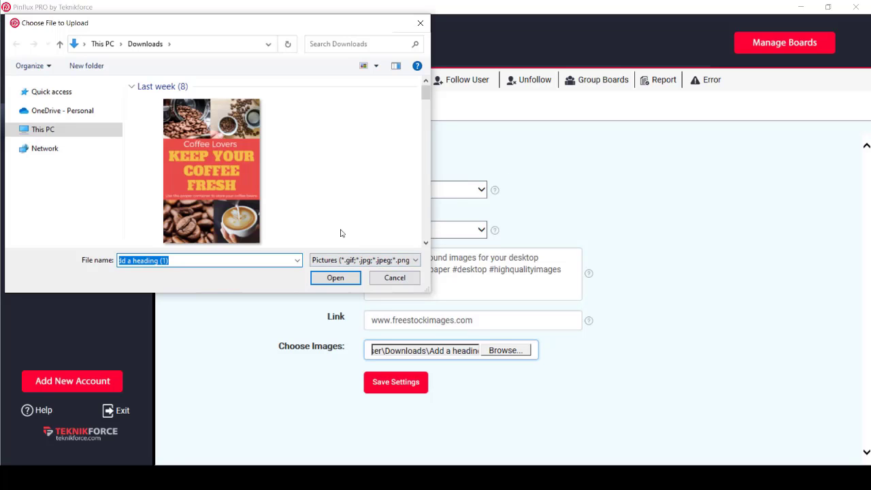
pyautogui.scroll(-3, 341, 233)
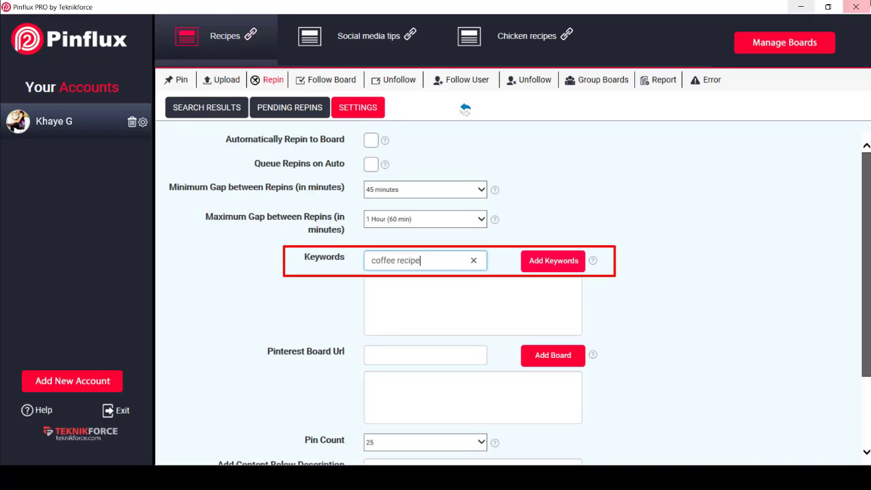
# - Add the repin keywords coffee recipe and iced coffee recipe
pyautogui.click(570, 263)
pyautogui.click(431, 257)
pyautogui.write('iced coffee')
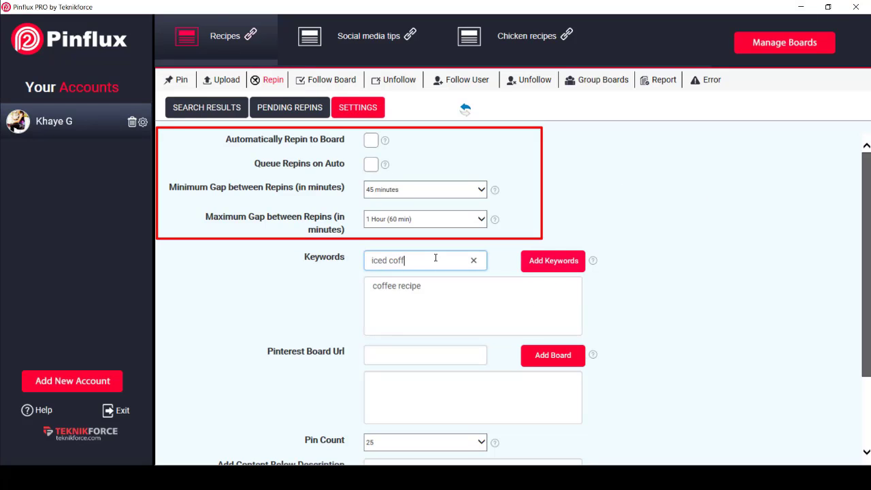
pyautogui.write(' recipe')
pyautogui.click(528, 264)
# - Turn on Automatically Repin and Queue Repins on Auto, keep a 1-hour maximum gap, and save
pyautogui.click(371, 140)
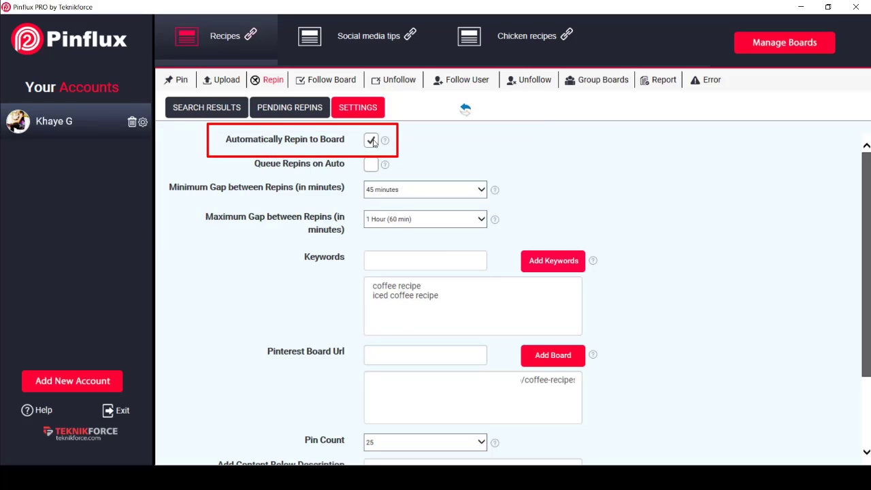
pyautogui.click(372, 165)
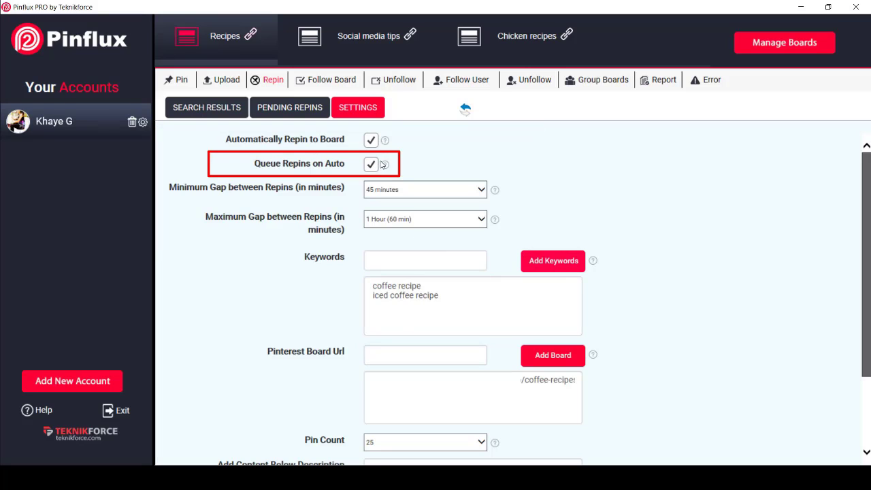
pyautogui.press('Tab')
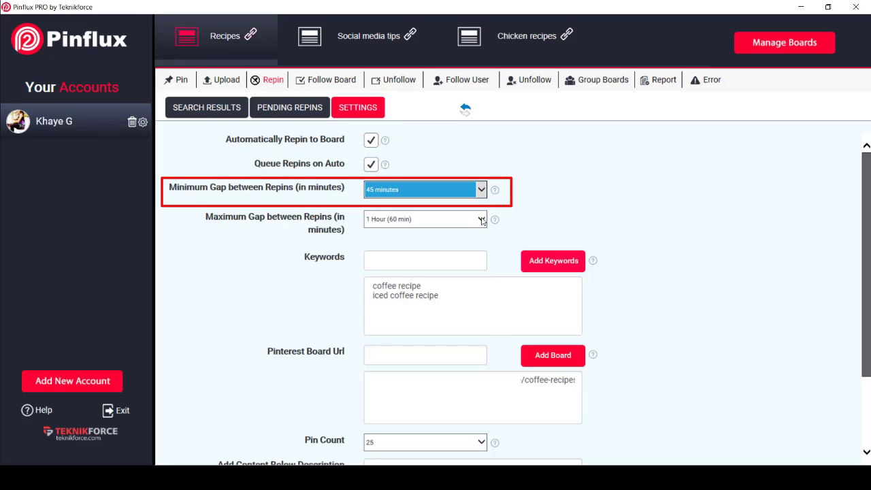
pyautogui.click(483, 220)
pyautogui.click(480, 221)
pyautogui.scroll(-3, 589, 213)
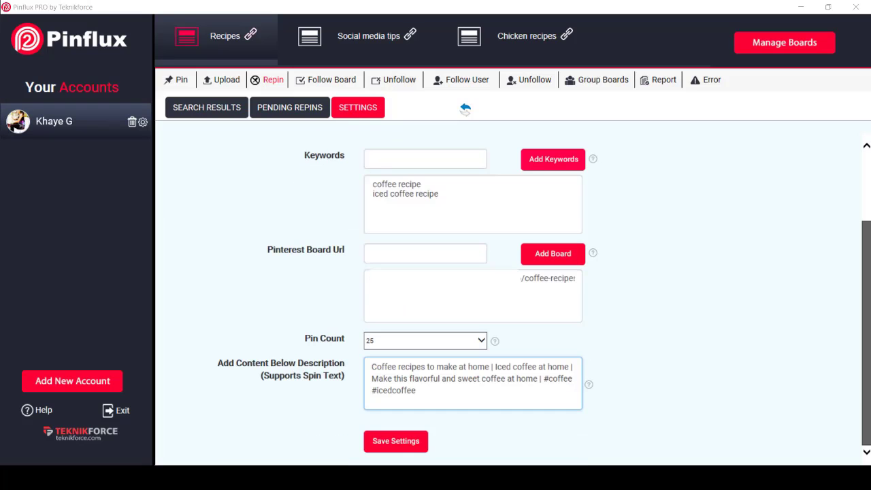
pyautogui.click(412, 447)
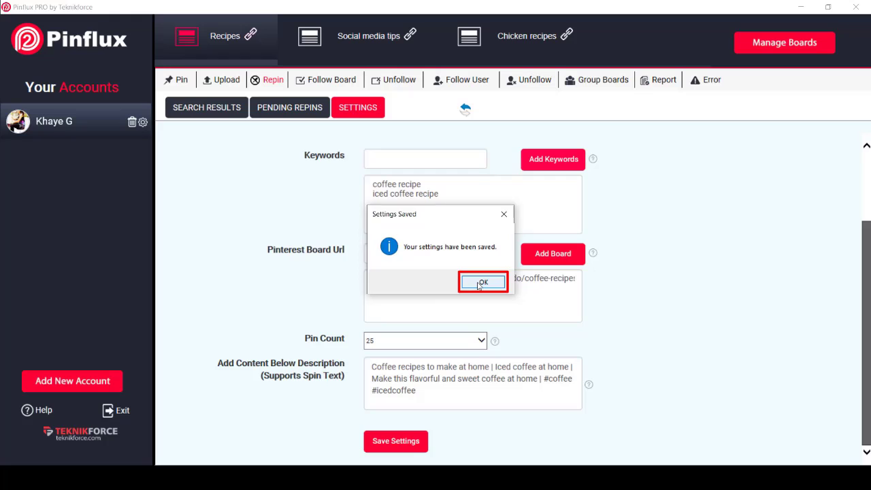
pyautogui.click(481, 283)
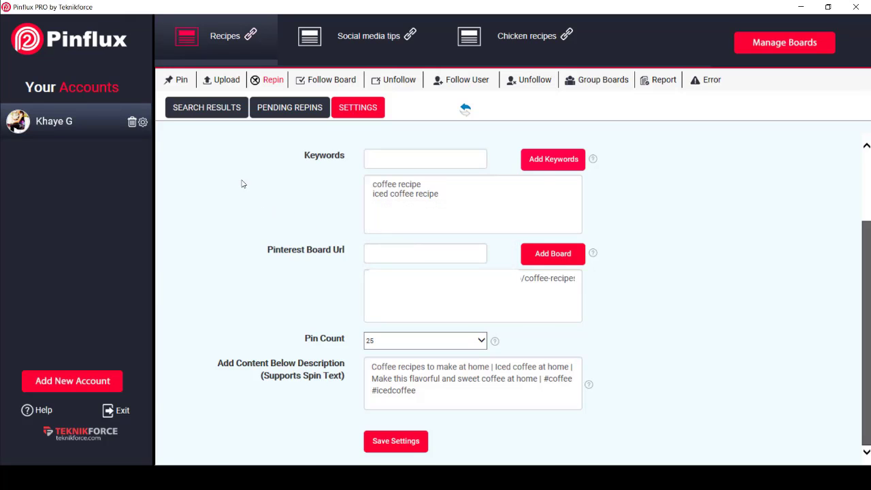
pyautogui.click(289, 107)
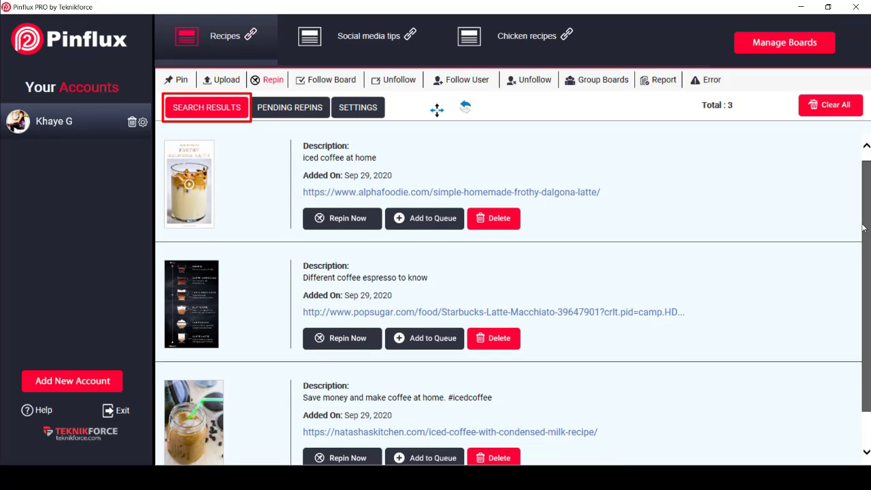
# - Queue the frothy dalgona latte pin for repinning and check the pending repins
pyautogui.moveTo(863, 228); pyautogui.dragTo(862, 233)
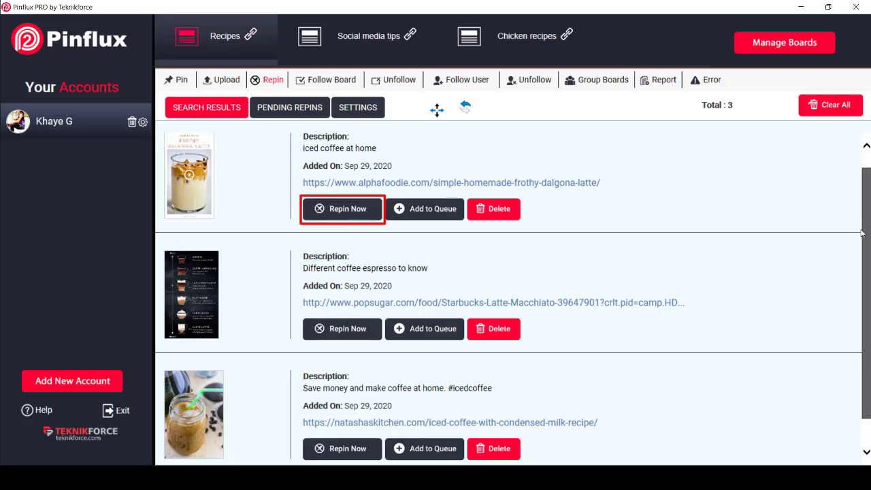
pyautogui.click(418, 209)
pyautogui.click(306, 109)
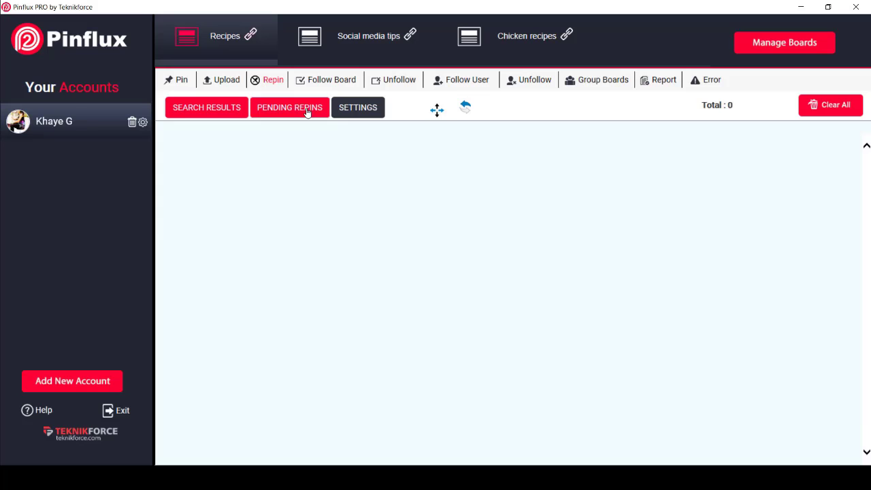
pyautogui.click(358, 107)
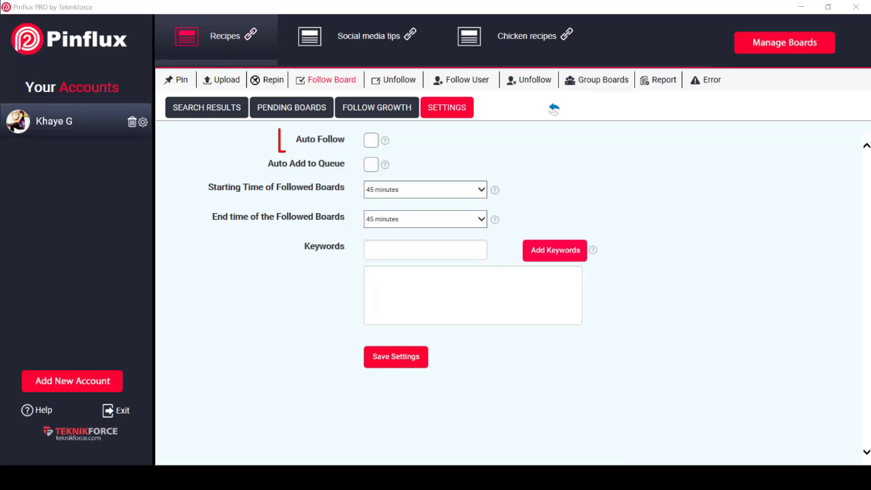
# - Turn on Auto Follow and Auto Add to Queue, add keyword coffee recipe, and save
pyautogui.click(371, 141)
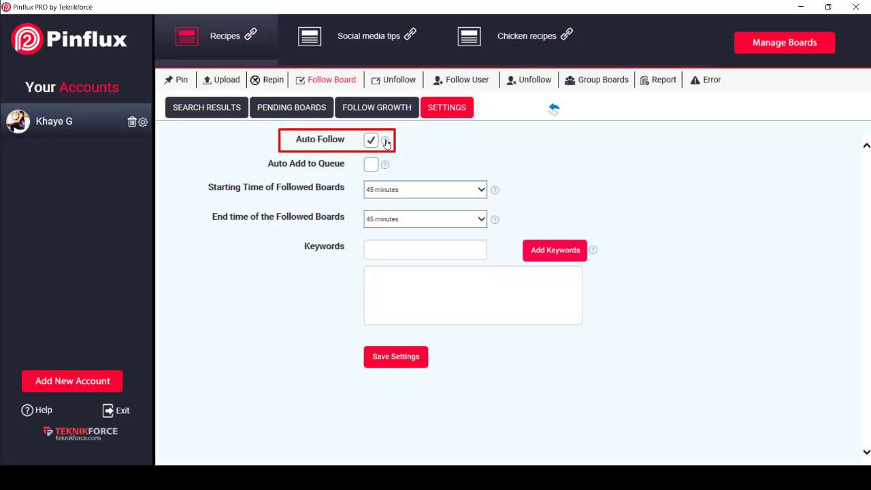
pyautogui.click(371, 164)
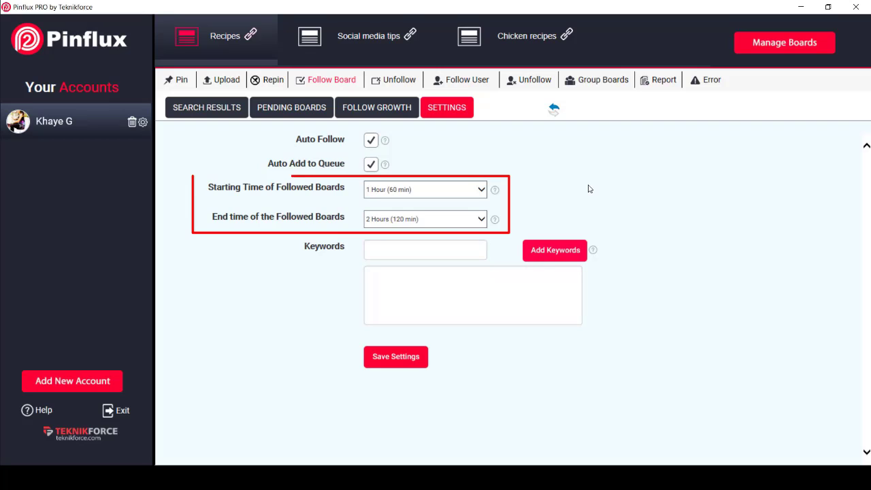
pyautogui.click(446, 246)
pyautogui.write('coffee recipe')
pyautogui.click(541, 252)
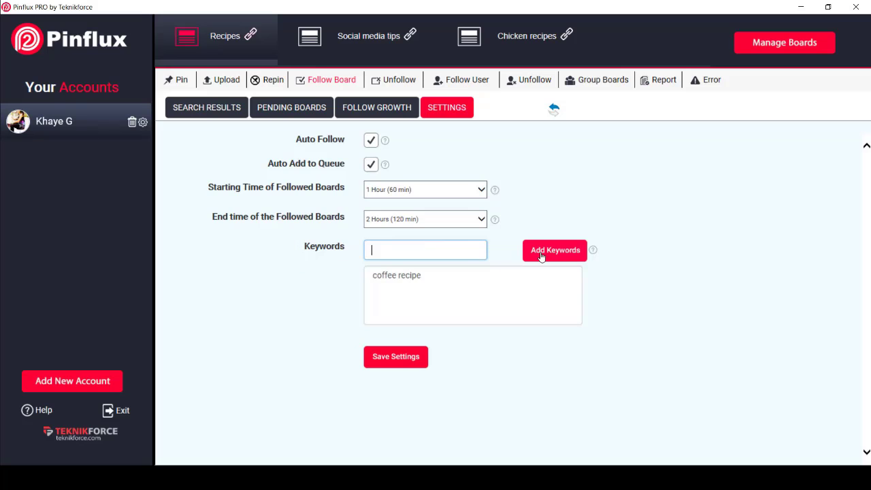
pyautogui.click(401, 361)
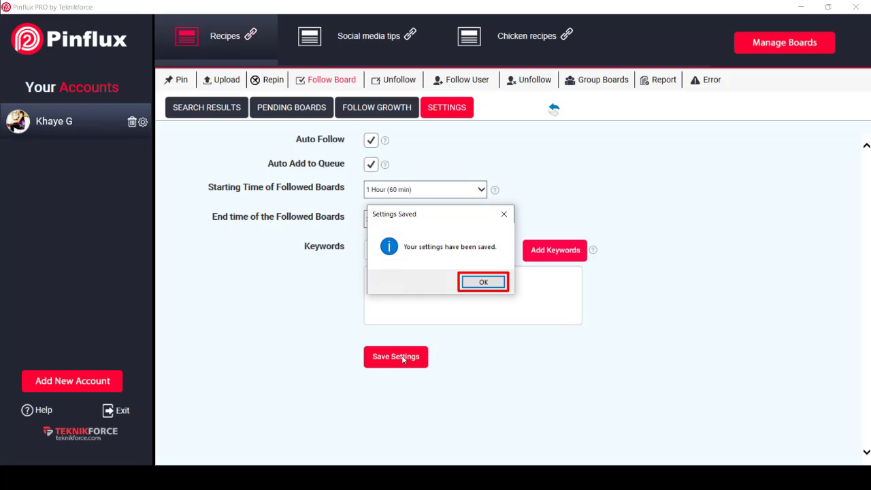
pyautogui.click(482, 282)
pyautogui.click(291, 107)
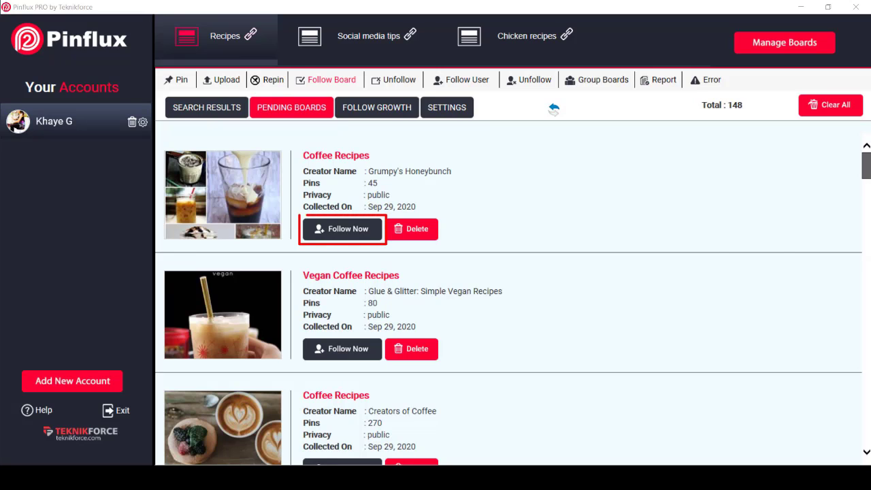
# - Follow the top pending Coffee Recipes board, leaving 144 pending, then view Follow Growth
pyautogui.click(360, 233)
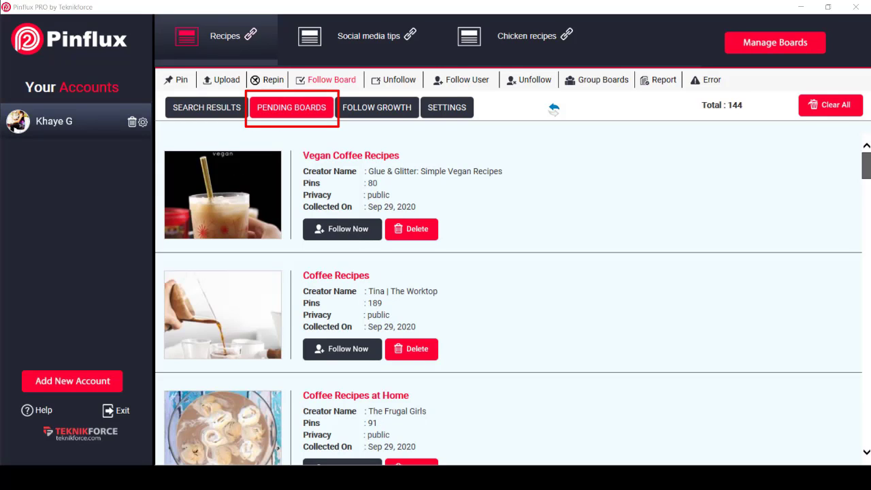
pyautogui.click(447, 107)
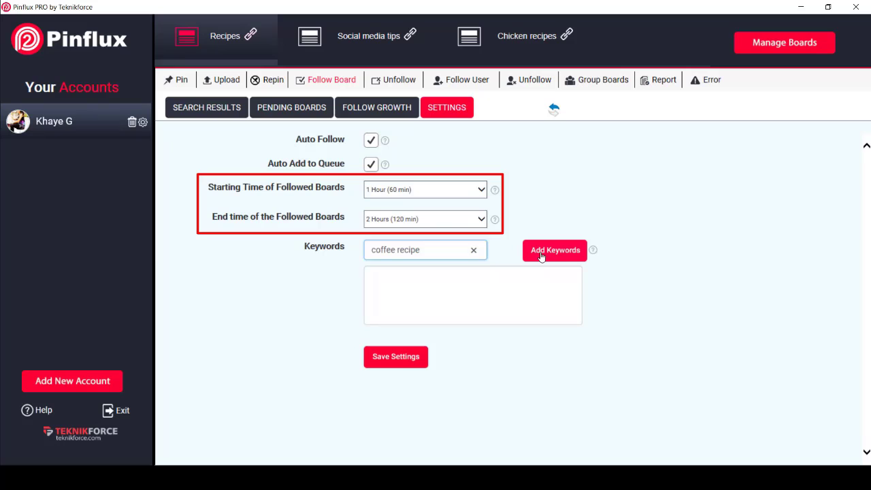
pyautogui.click(541, 256)
pyautogui.click(401, 364)
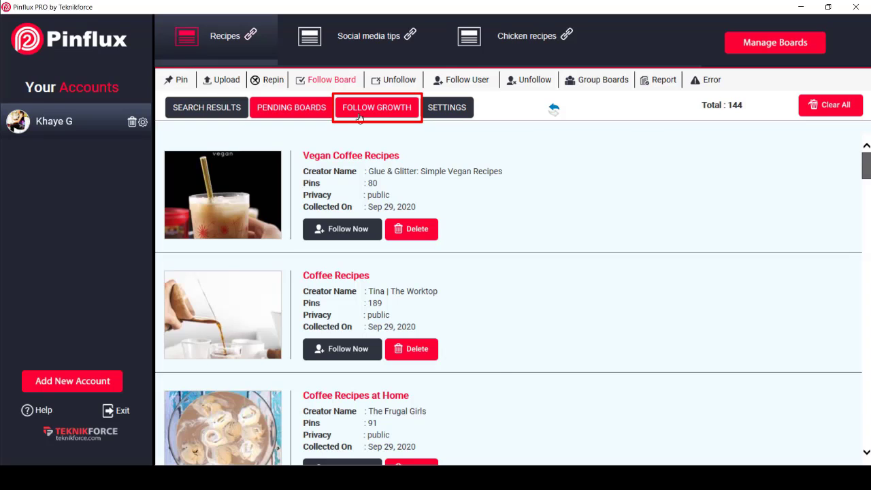
pyautogui.click(360, 114)
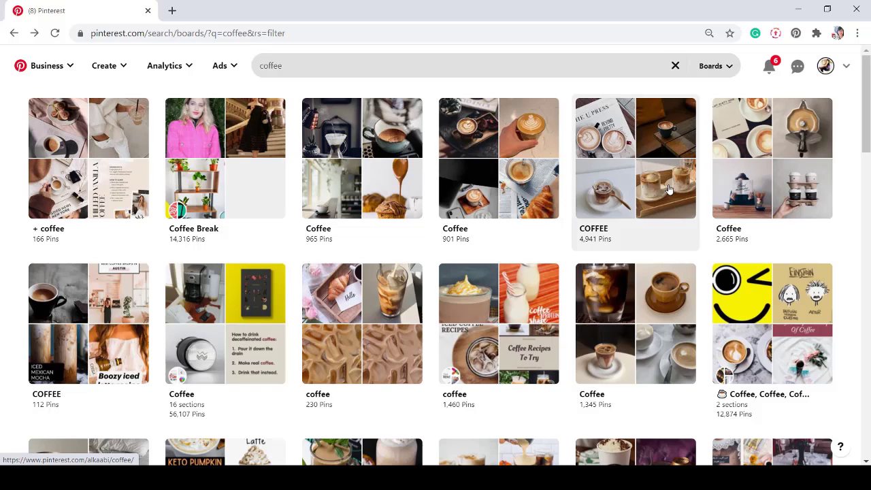
# - Unfollow the Coffee Break and Coffee boards opened from the Pinterest board search
pyautogui.click(226, 156)
pyautogui.click(395, 212)
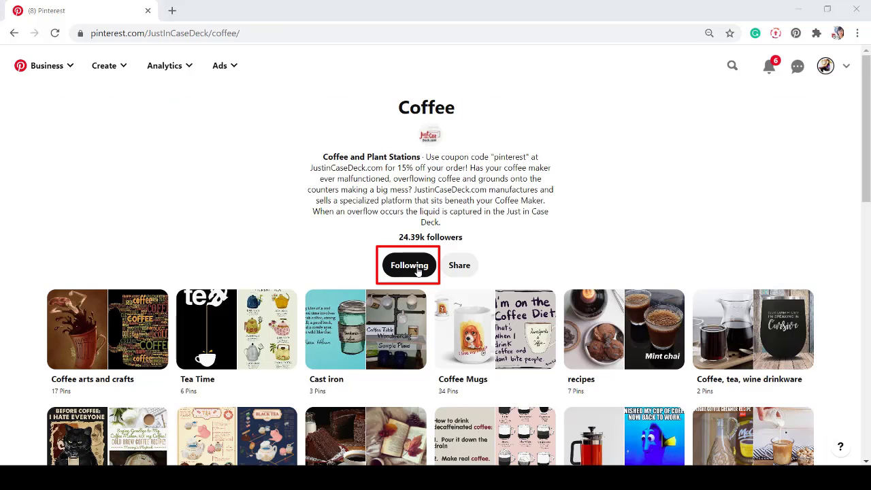
pyautogui.click(418, 269)
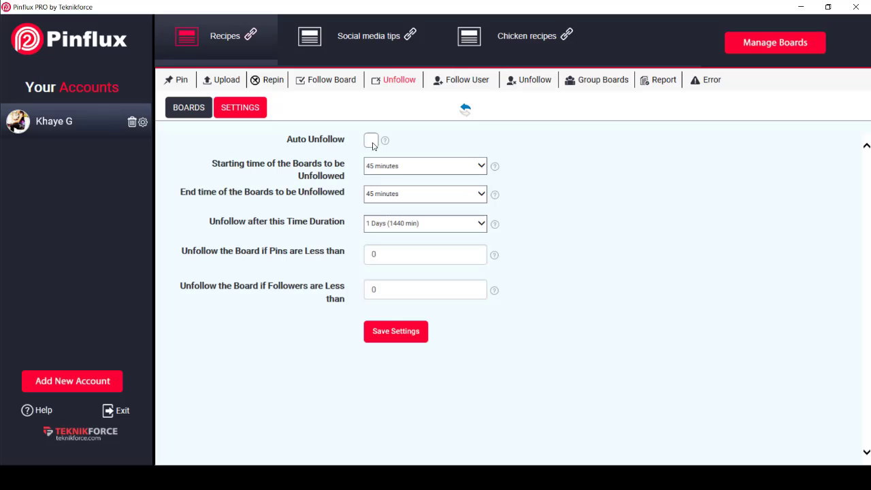
pyautogui.click(371, 141)
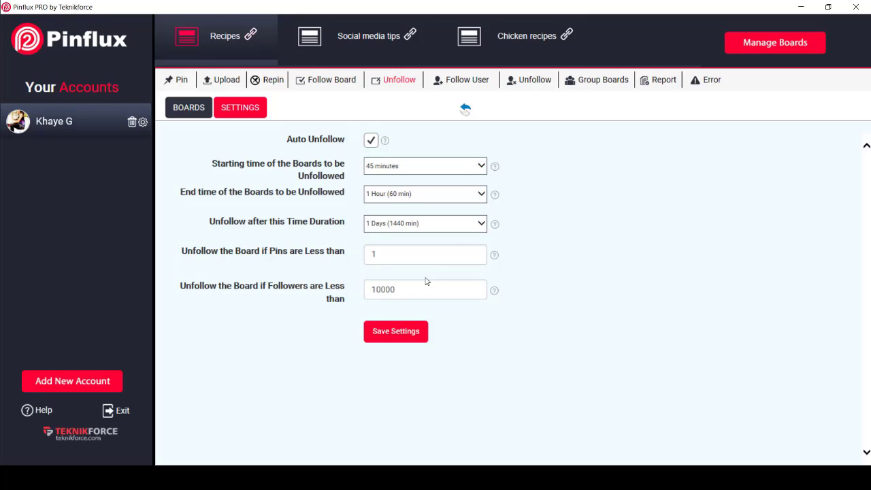
# - Add 'coffee' as a user keyword in the Follow User settings
pyautogui.click(471, 79)
pyautogui.click(453, 109)
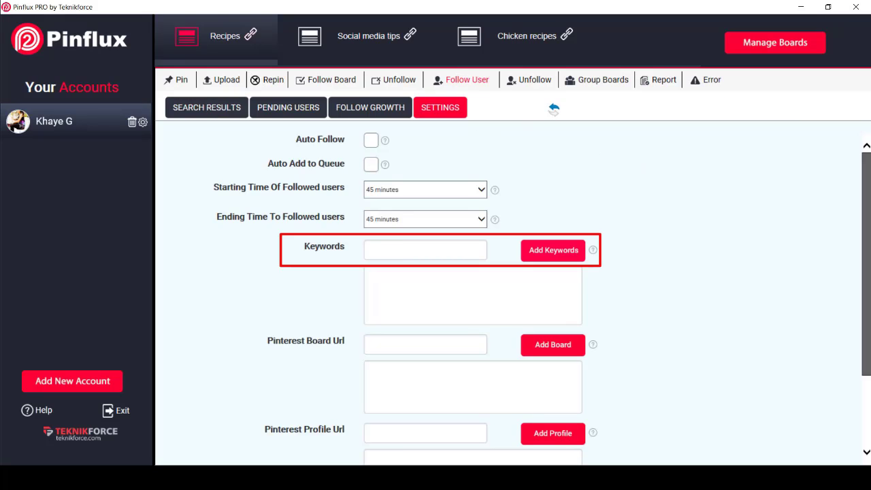
pyautogui.click(392, 253)
pyautogui.write('coffee')
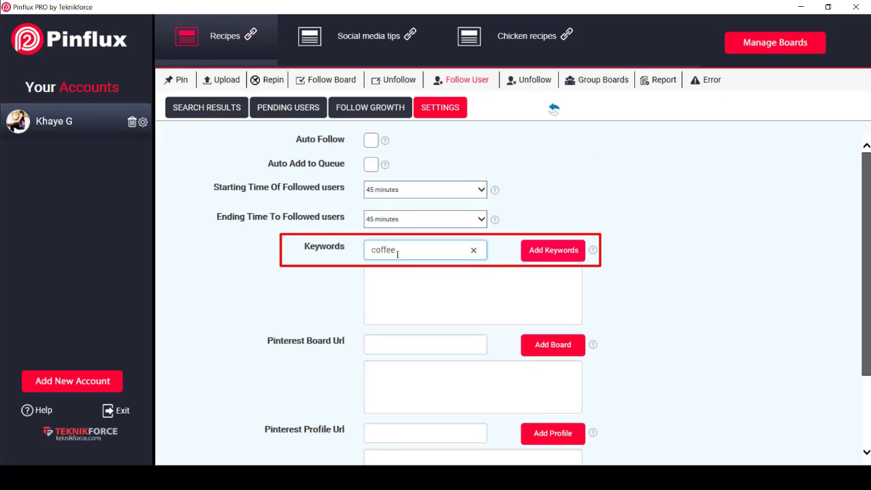
pyautogui.click(539, 250)
# - Enable Auto Follow and Auto Add to Queue with a 20-minute start, then view pending users
pyautogui.click(371, 141)
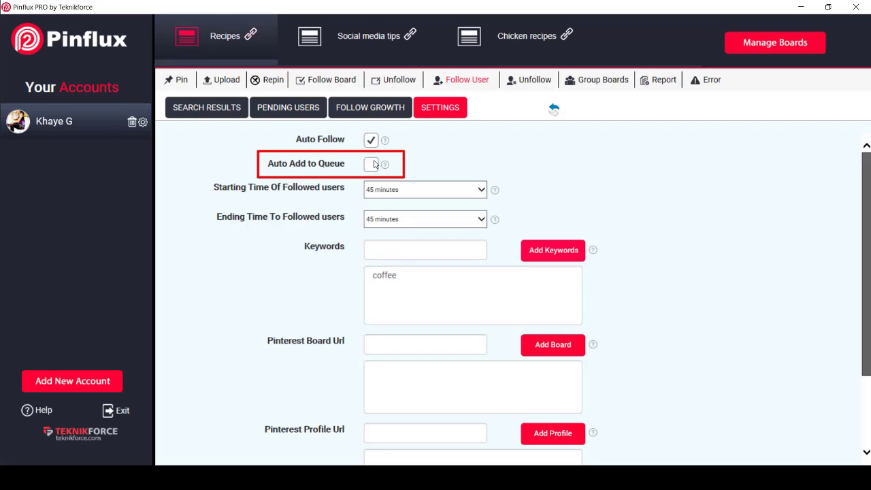
pyautogui.click(372, 165)
pyautogui.click(393, 189)
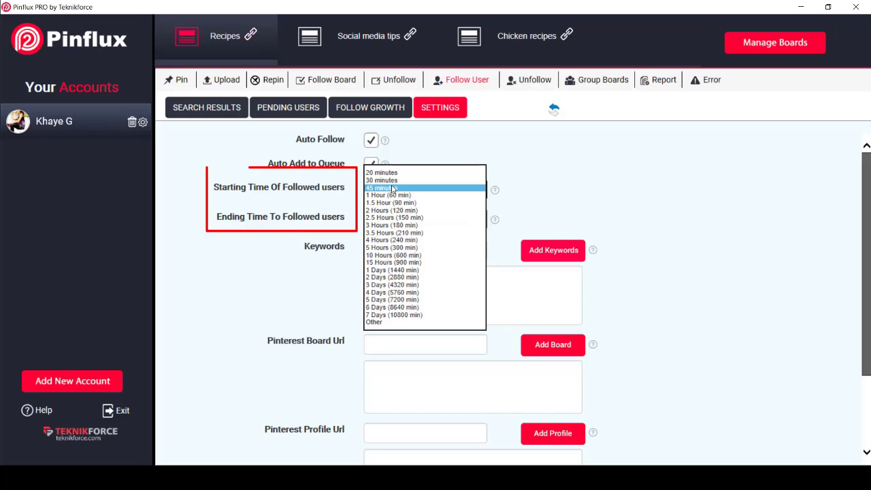
pyautogui.click(391, 173)
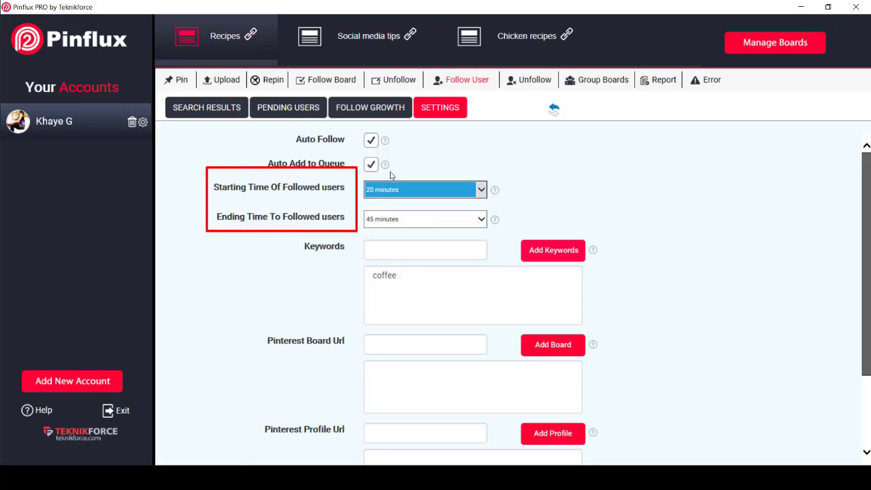
pyautogui.click(263, 112)
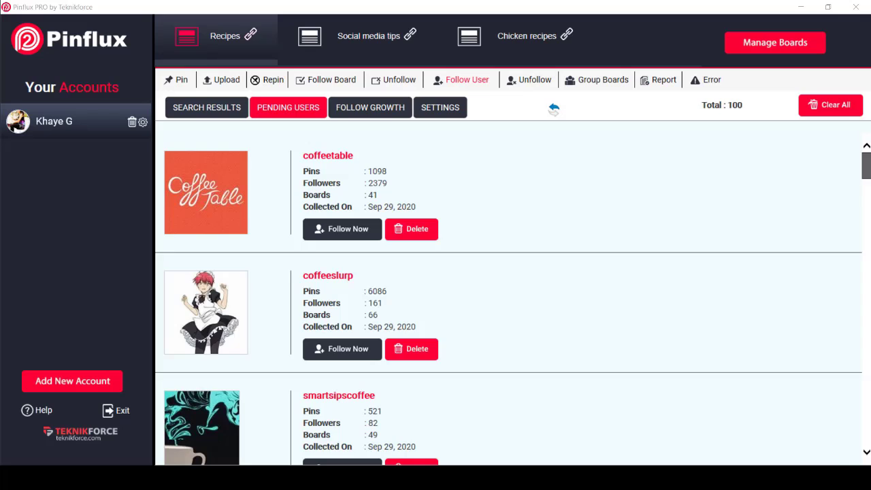
# - Turn on Auto Unfollow in the user Unfollow settings
pyautogui.click(370, 107)
pyautogui.click(449, 108)
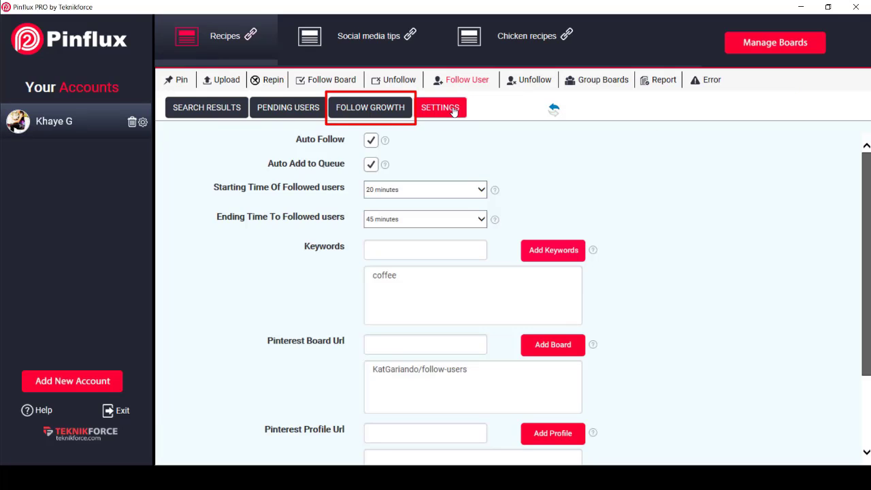
pyautogui.click(536, 81)
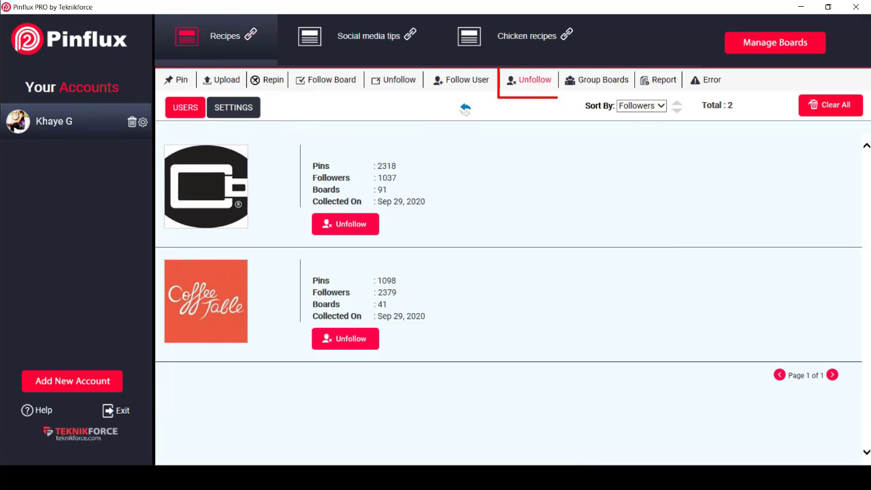
pyautogui.click(234, 108)
pyautogui.click(371, 140)
# - Set the user unfollow window to 1 Hour–2 Hours with a 2 Days duration
pyautogui.click(424, 165)
pyautogui.click(410, 173)
pyautogui.click(424, 195)
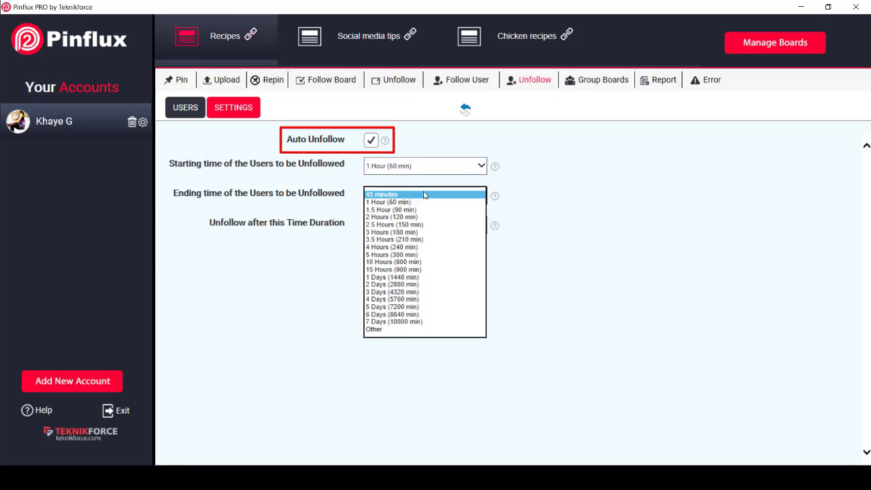
pyautogui.click(432, 217)
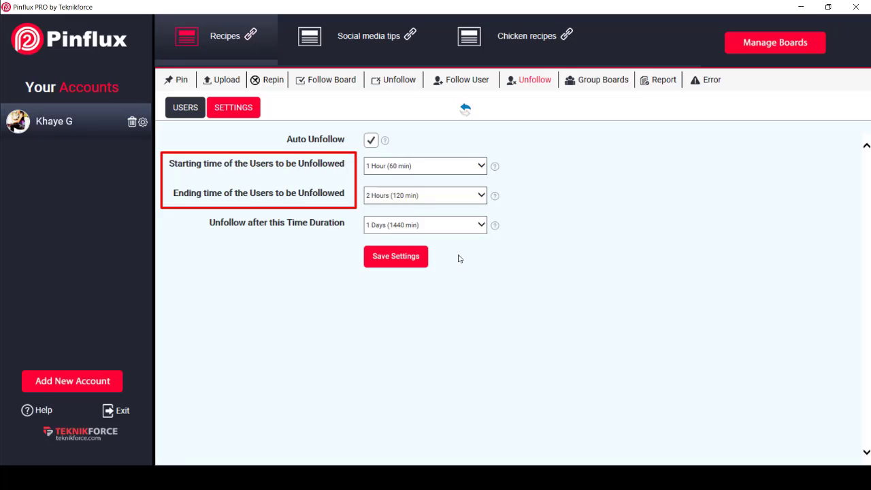
pyautogui.press('Tab')
pyautogui.click(462, 231)
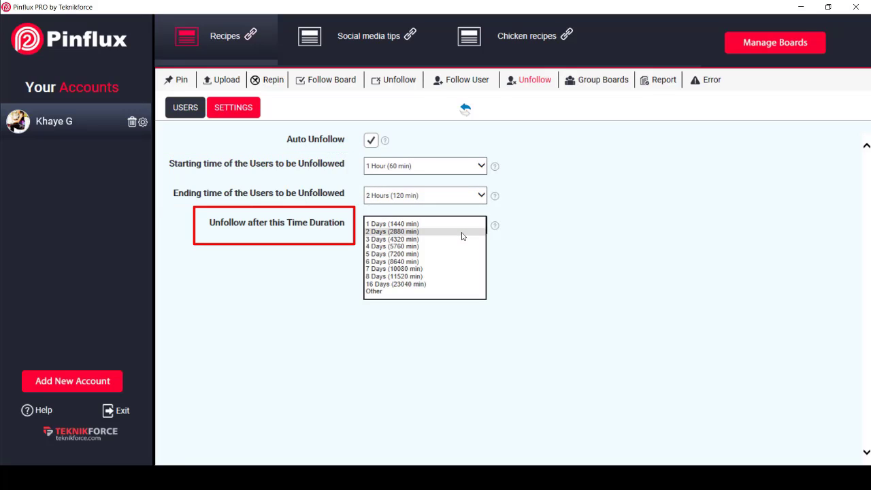
pyautogui.click(462, 236)
# - Save the user unfollow settings and dismiss the confirmation
pyautogui.click(415, 257)
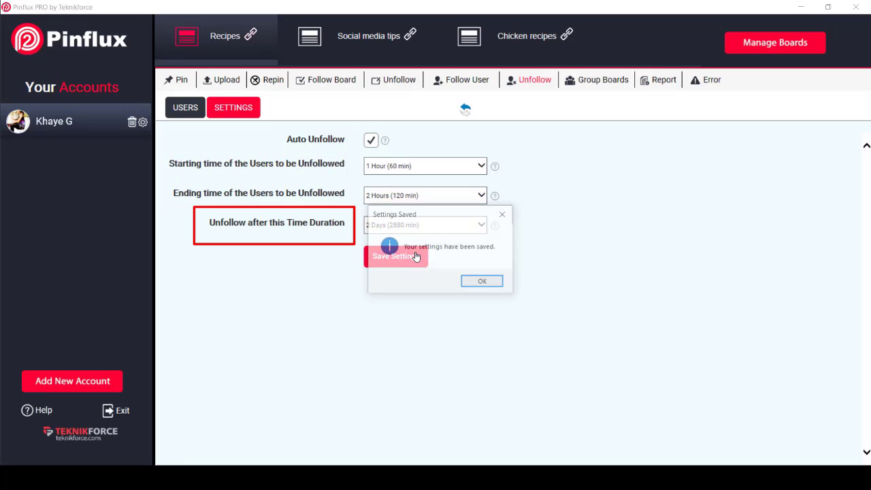
pyautogui.click(468, 288)
pyautogui.click(597, 79)
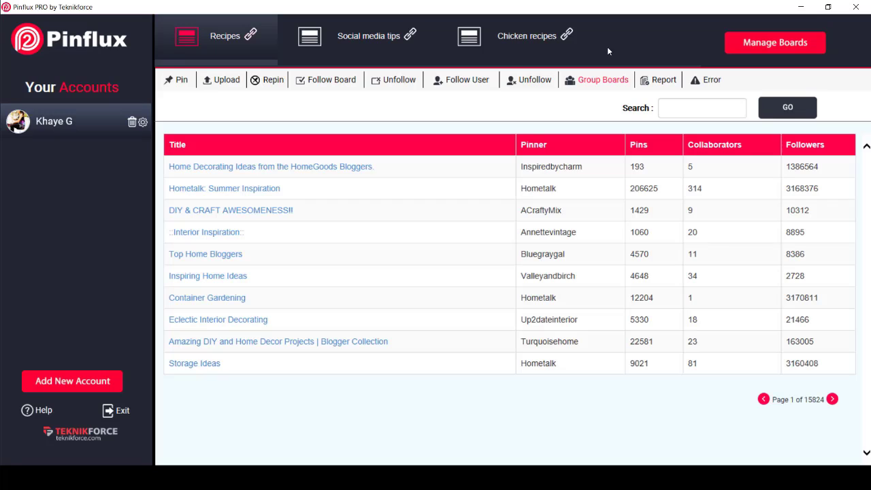
# - Search group boards for 'coffee' and jump ahead to page 3 of the results
pyautogui.click(702, 108)
pyautogui.write('coffee')
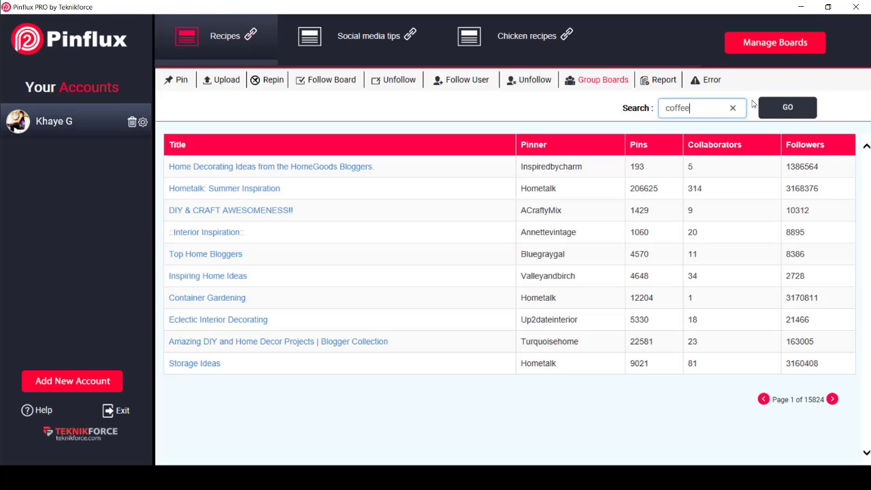
pyautogui.click(772, 110)
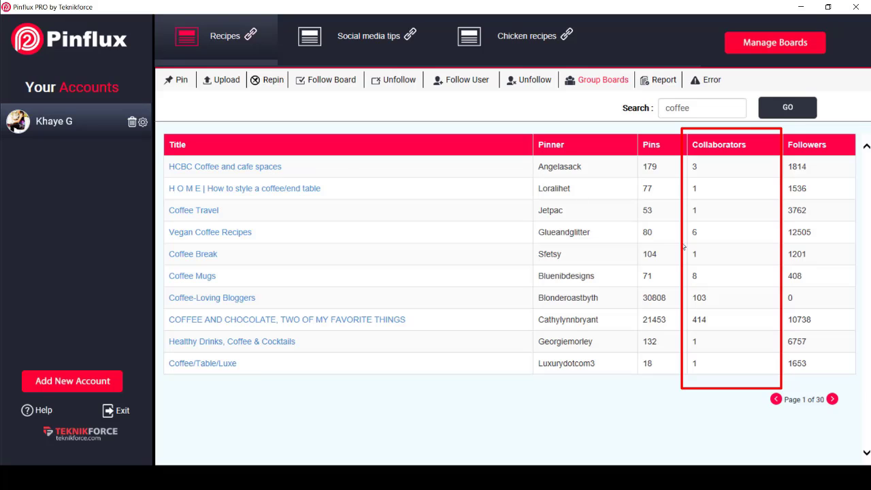
pyautogui.doubleClick(833, 399)
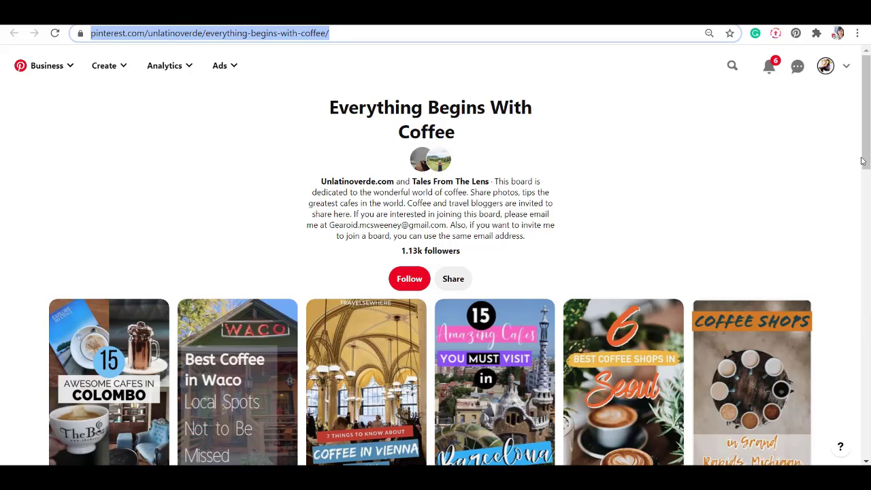
pyautogui.scroll(-1, 862, 161)
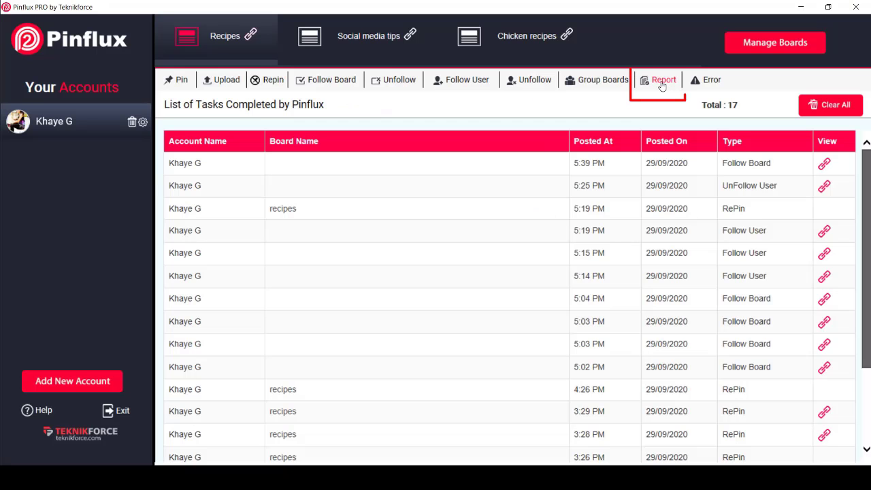